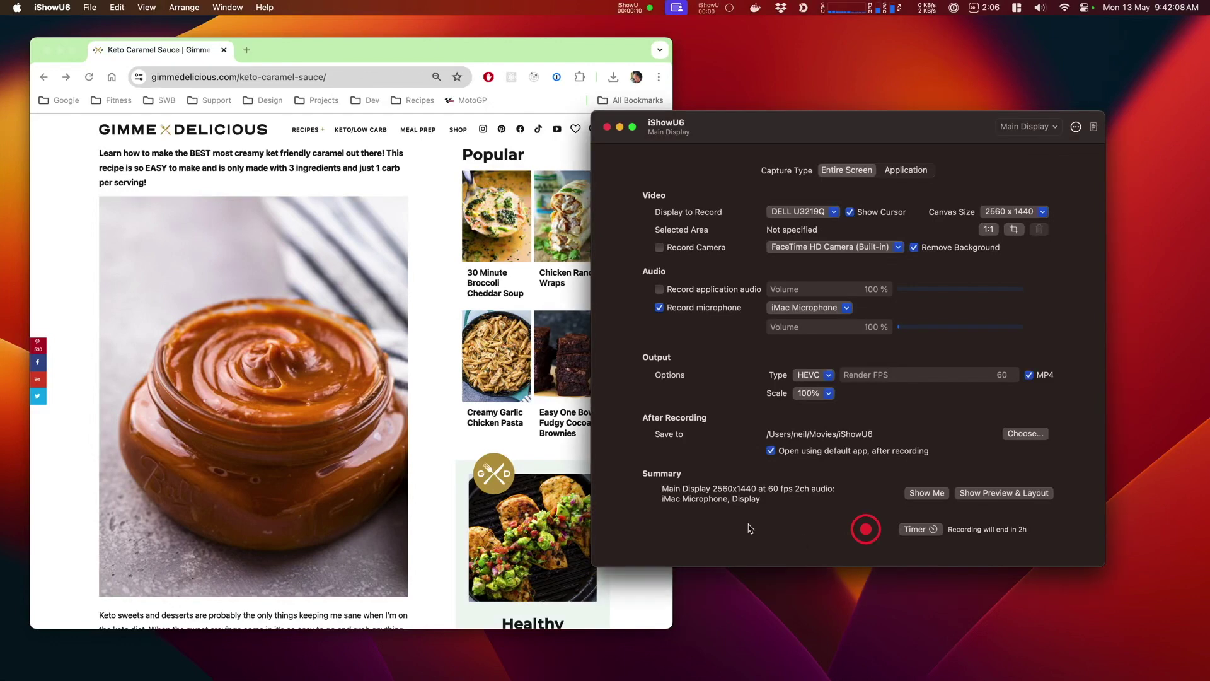
- Record the full screen while scrolling the Keto Caramel Sauce page, then stop the recording
click(866, 530)
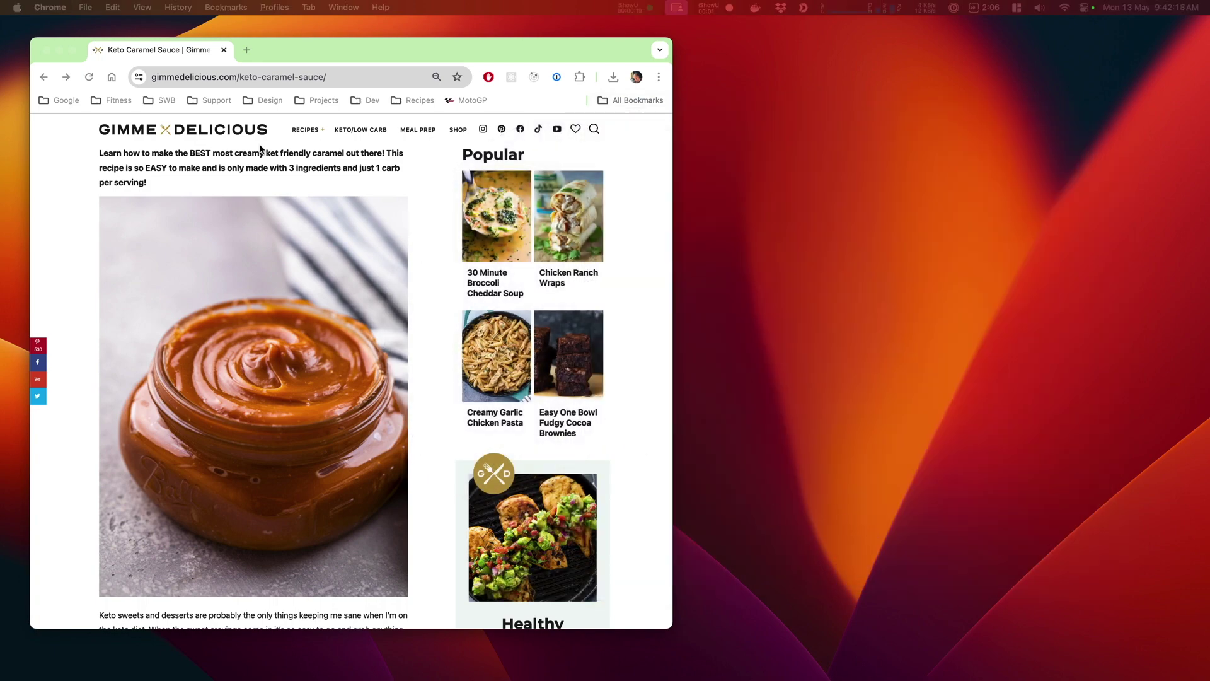
scroll(307, 302, down, 5)
scroll(307, 301, up, 6)
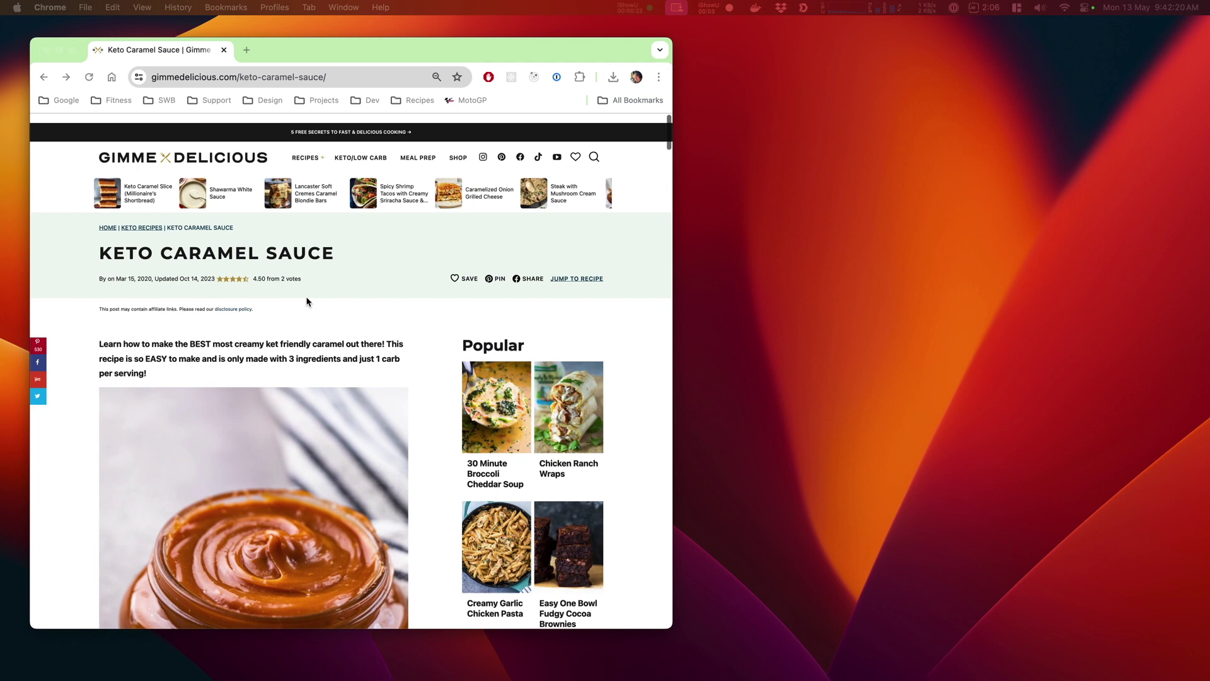
scroll(307, 301, down, 4)
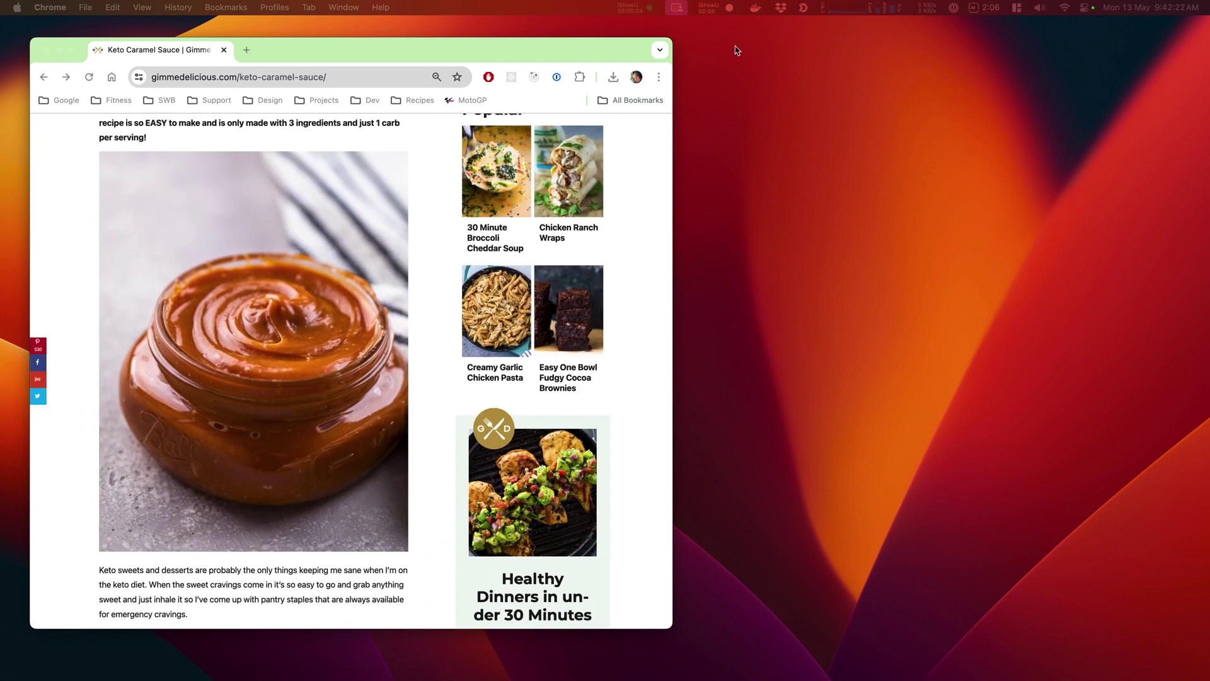
click(715, 10)
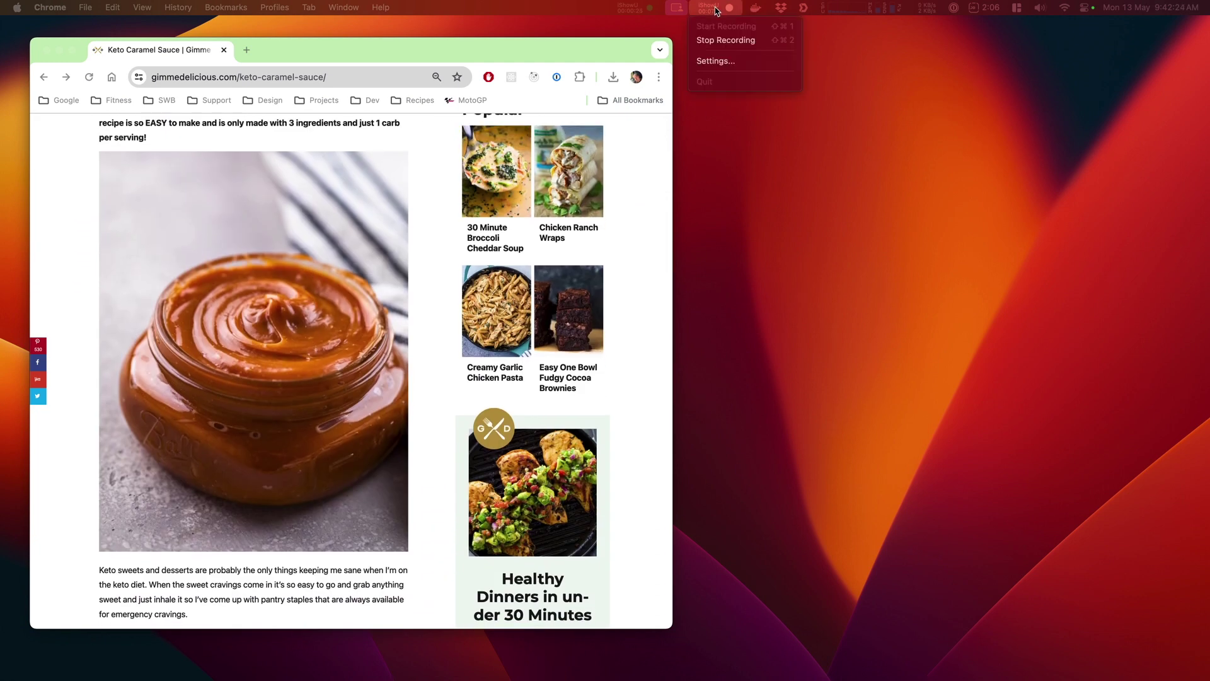
click(727, 41)
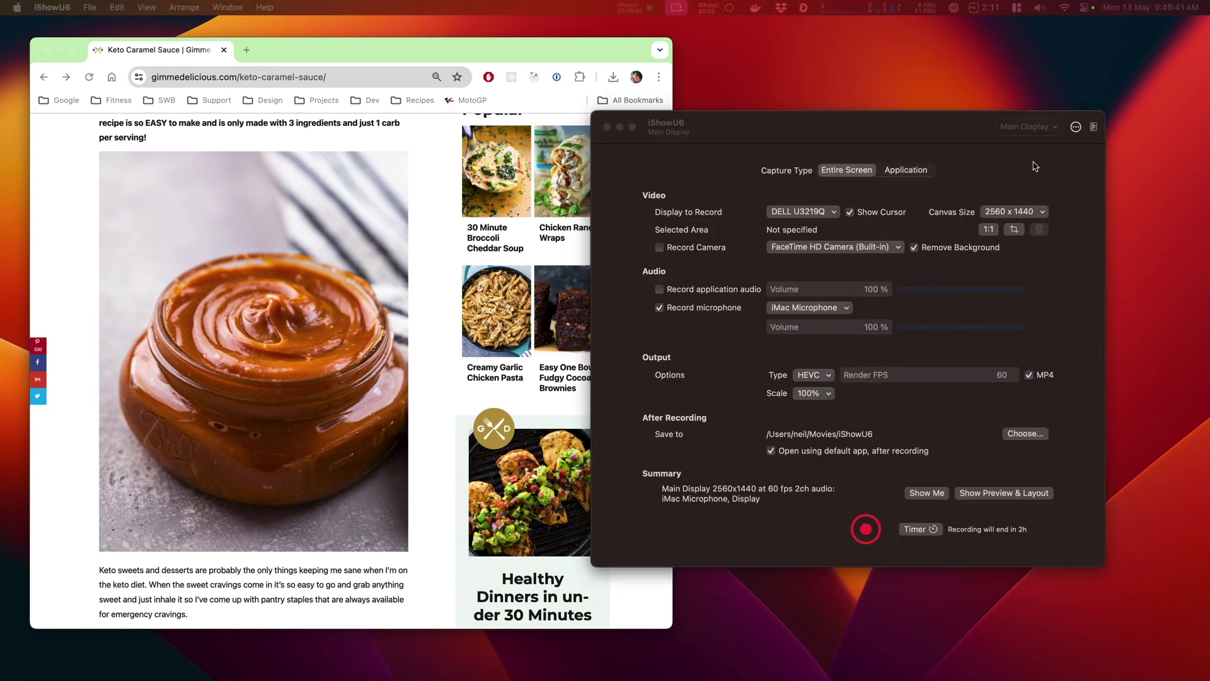
- Open Recording 30.mp4 from the iShowU history so it plays in QuickTime Player
click(1037, 165)
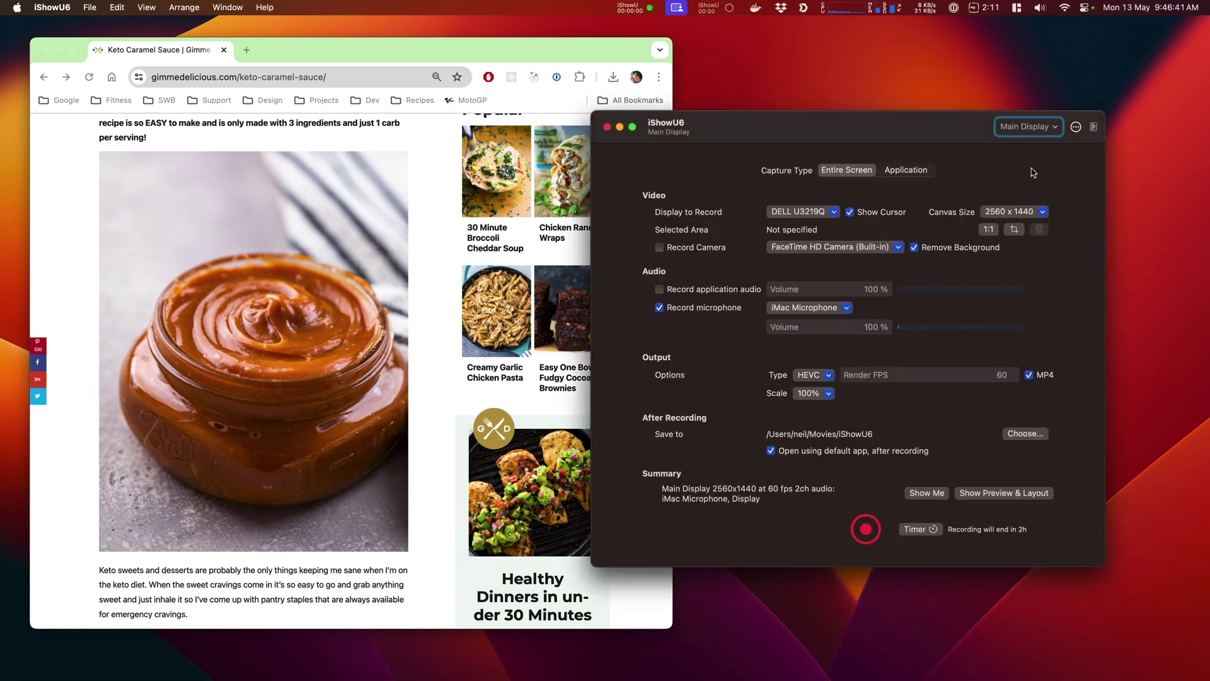
click(1093, 126)
click(1177, 188)
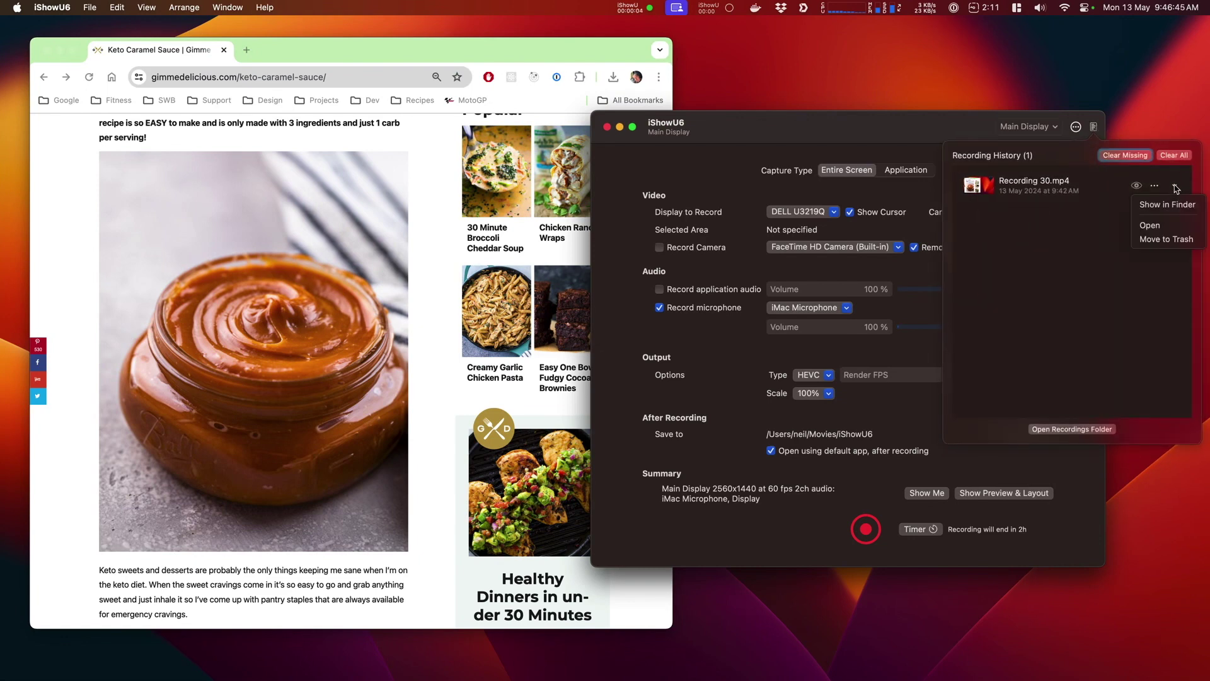
click(1158, 226)
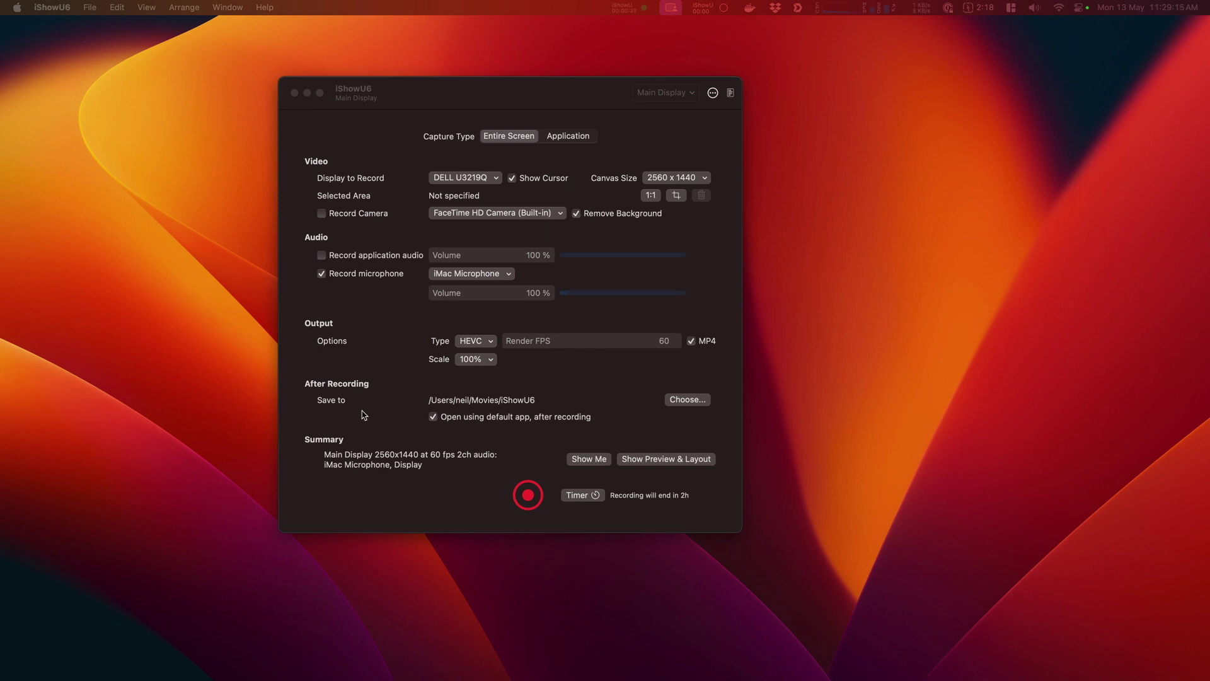
- Drag the iShowU6 settings window slightly up and to the left on the desktop
drag(470, 81, 478, 81)
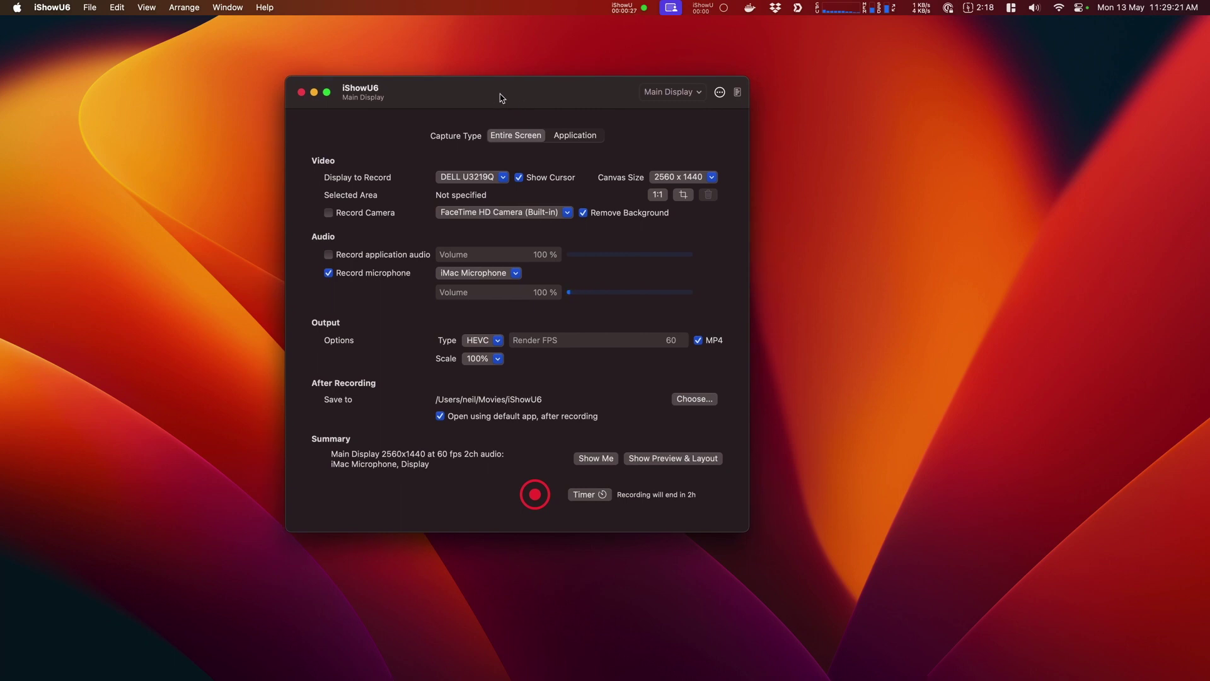
drag(501, 98, 481, 87)
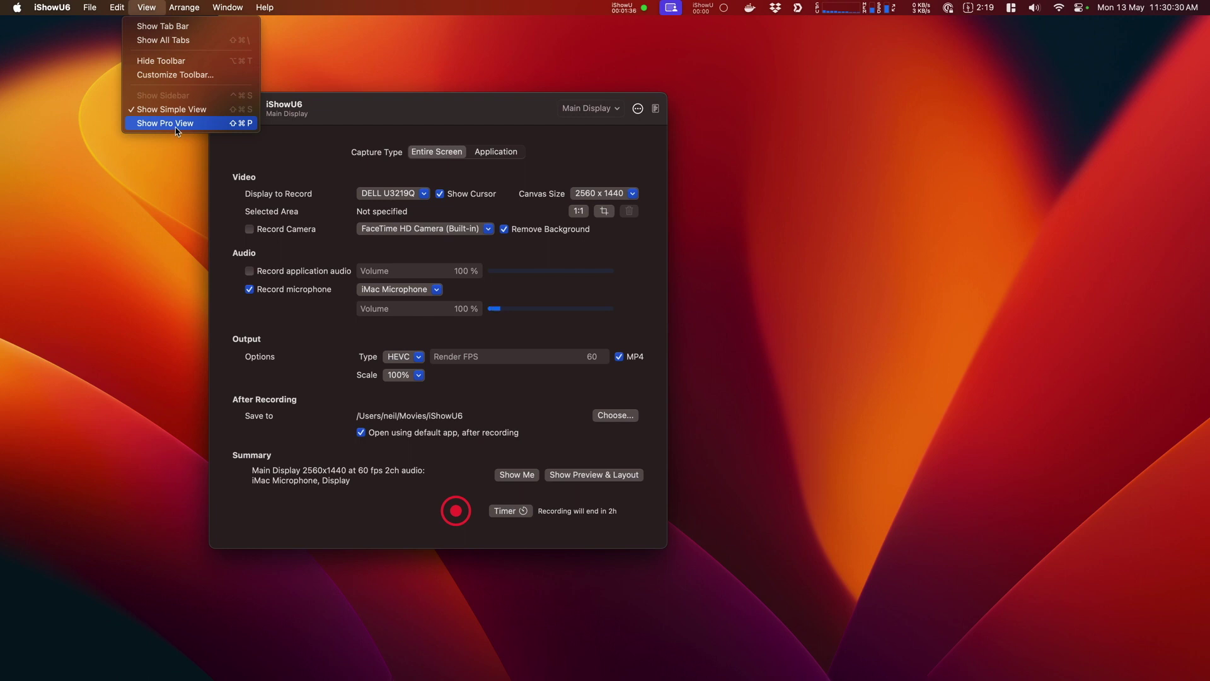
- Switch to Pro View, inspect the Video and Built-in Retina Display layers, and view addable layer types
click(237, 125)
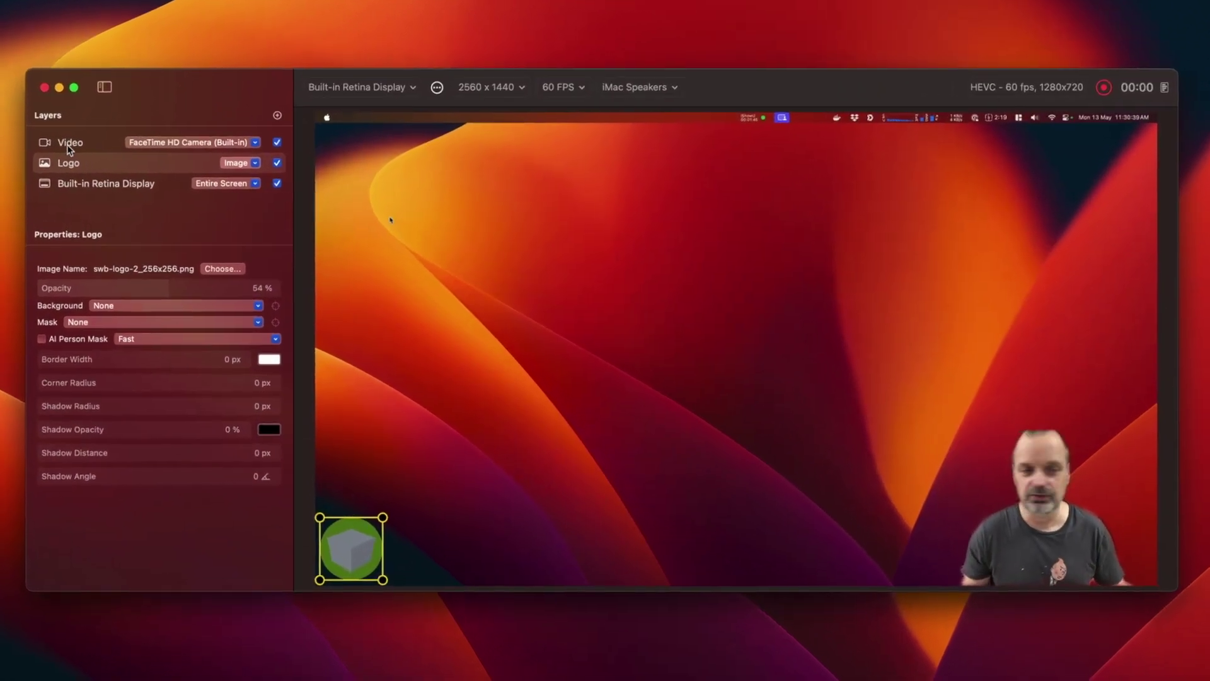
click(90, 146)
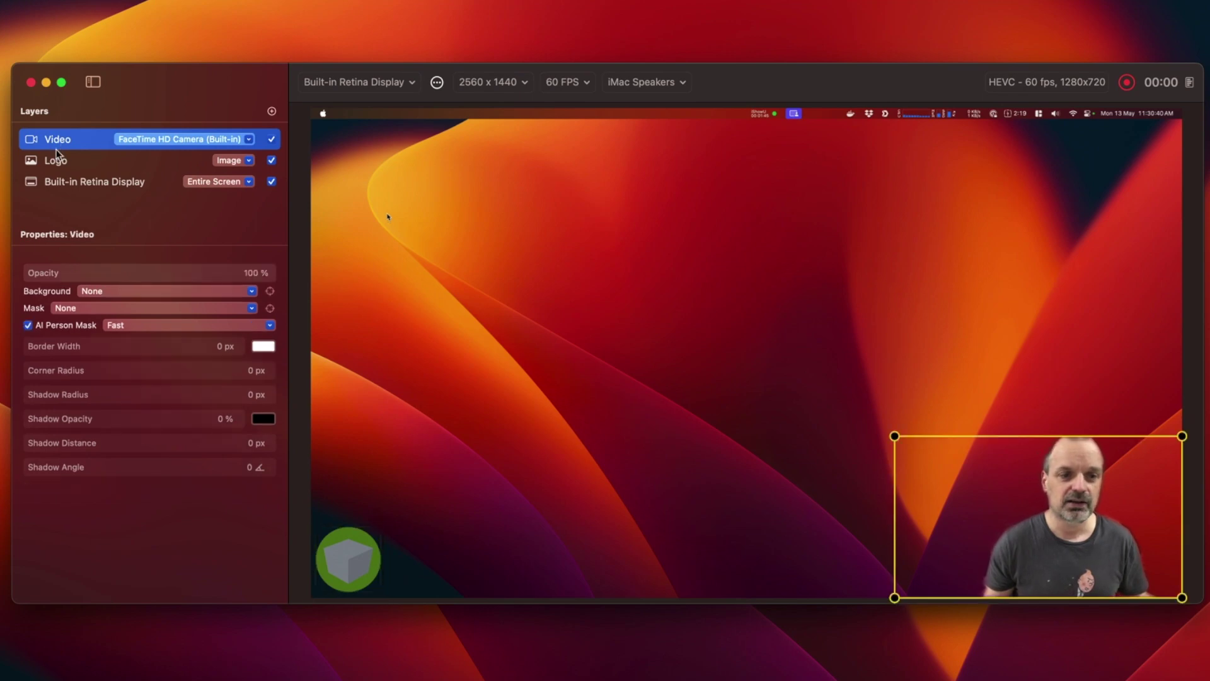
click(60, 181)
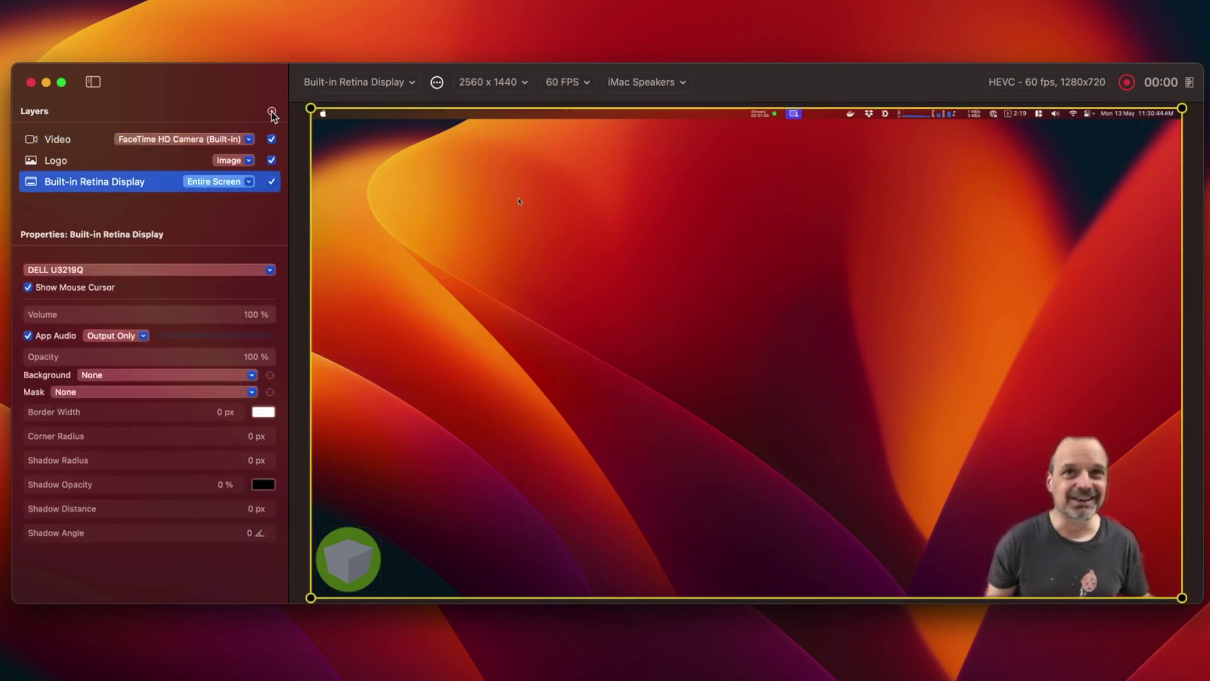
click(272, 112)
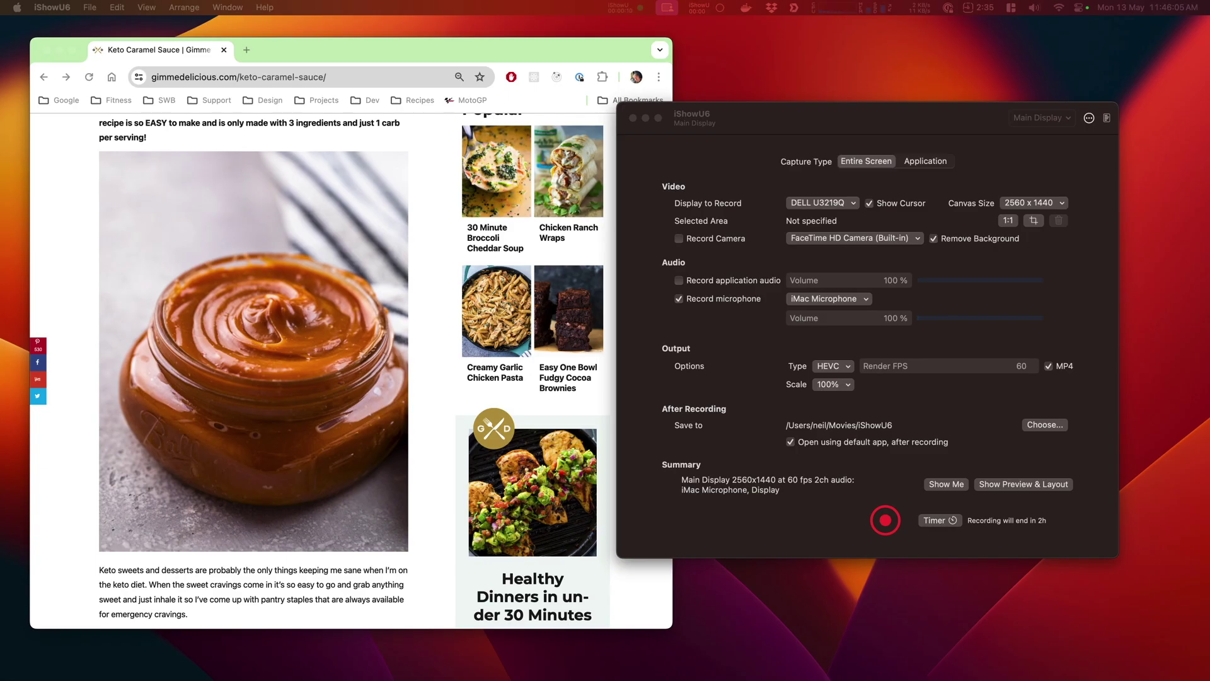
- Crop the capture to a 492x639 area around the caramel jar photo, giving a 976 x 1278 canvas
click(703, 162)
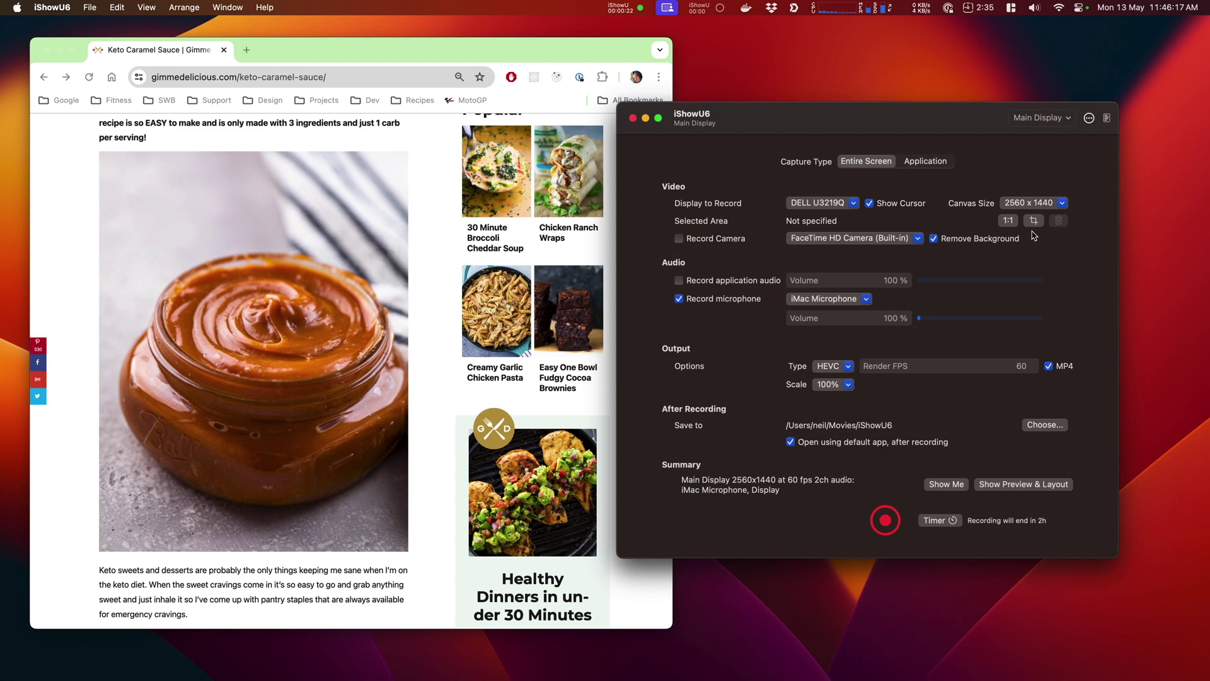
click(1033, 221)
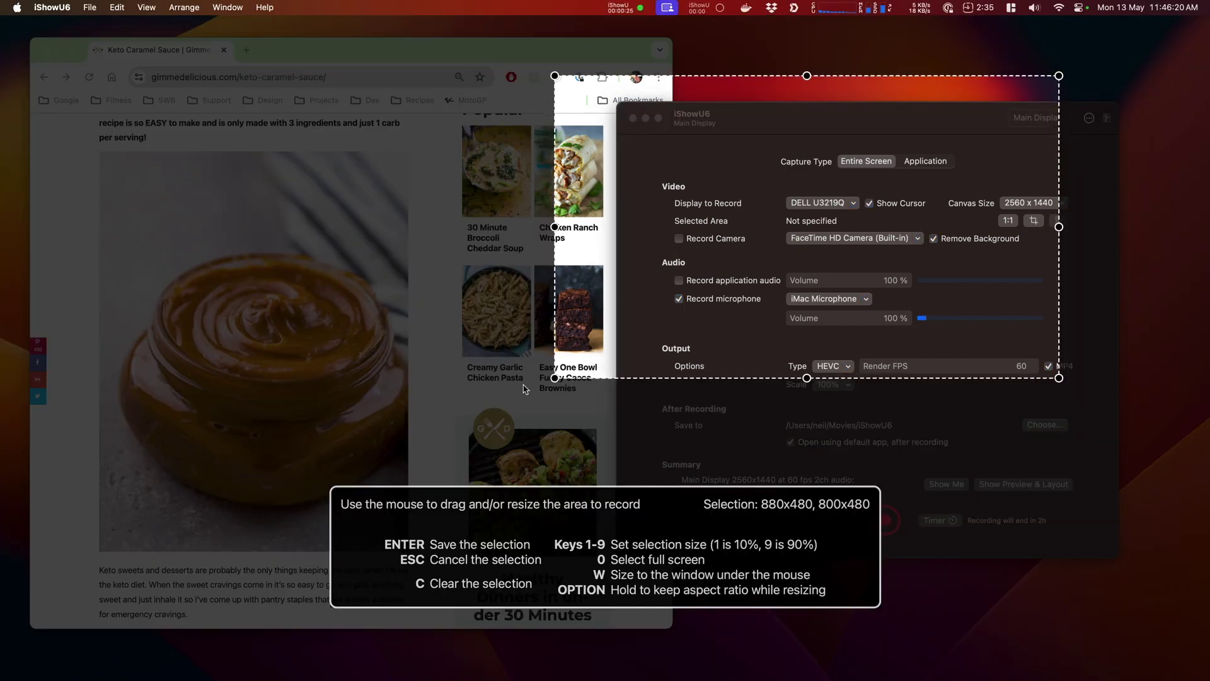
drag(739, 182, 284, 256)
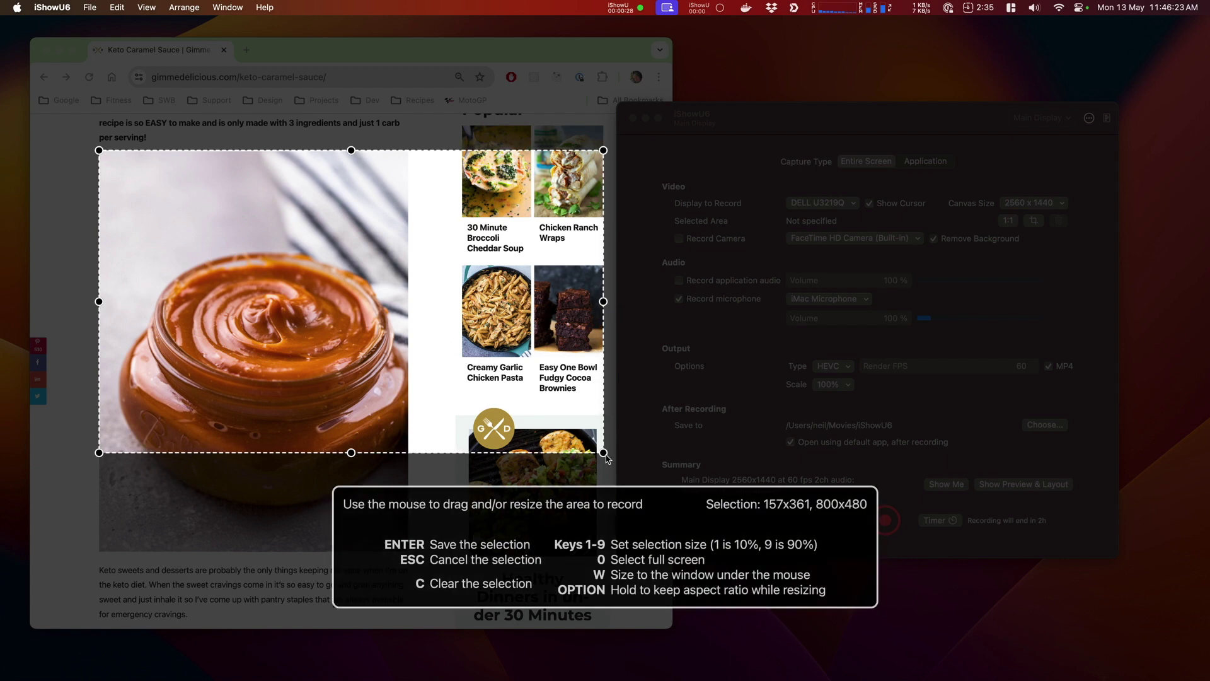
drag(601, 452, 409, 554)
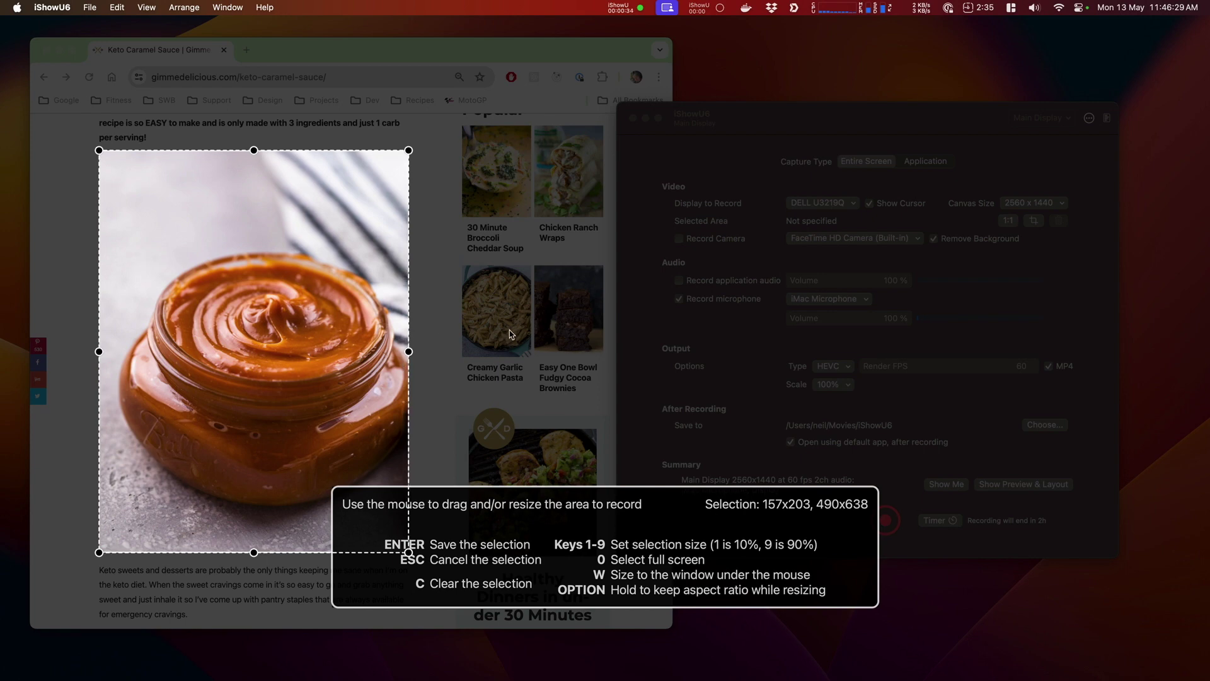
key(Return)
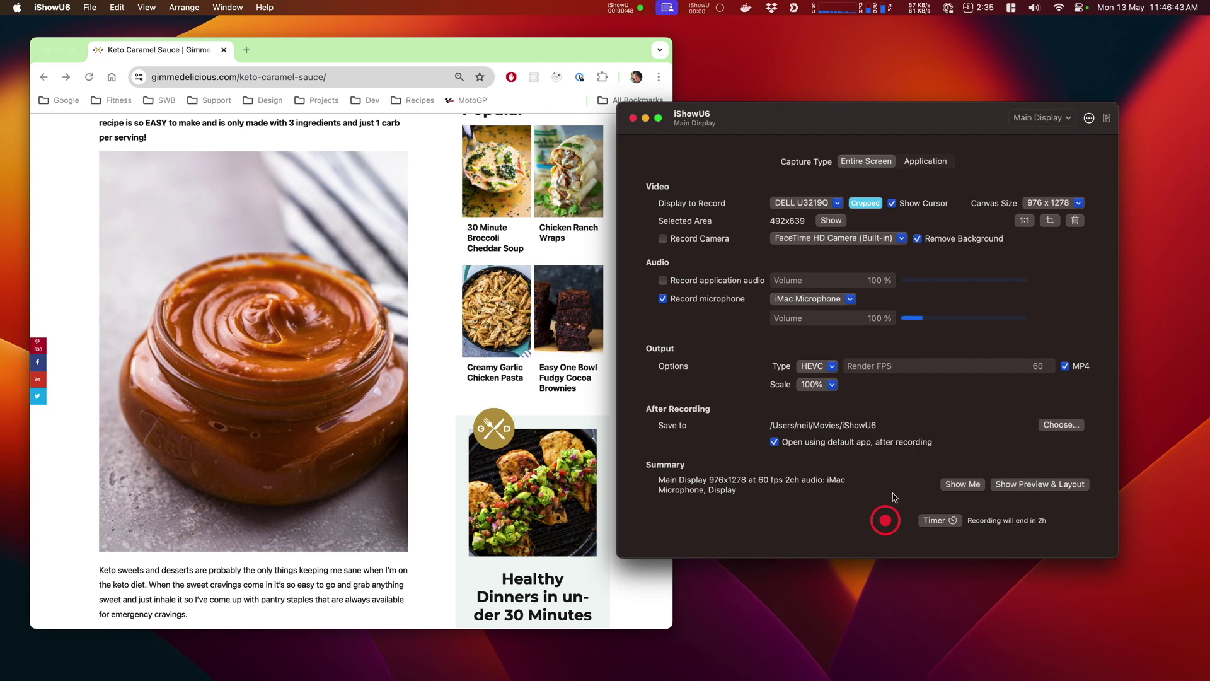
- Start recording the cropped caramel jar area with the red Record button
click(891, 522)
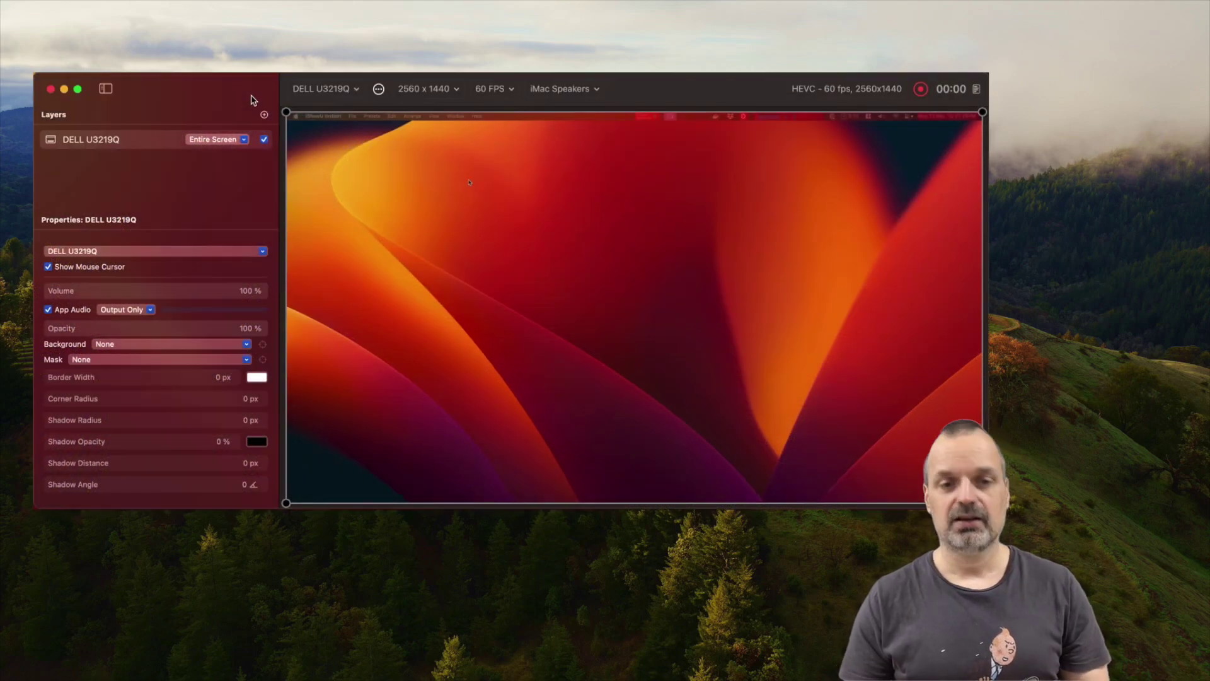
- Check the canvas resolution list and close it without changing the resolution
click(459, 92)
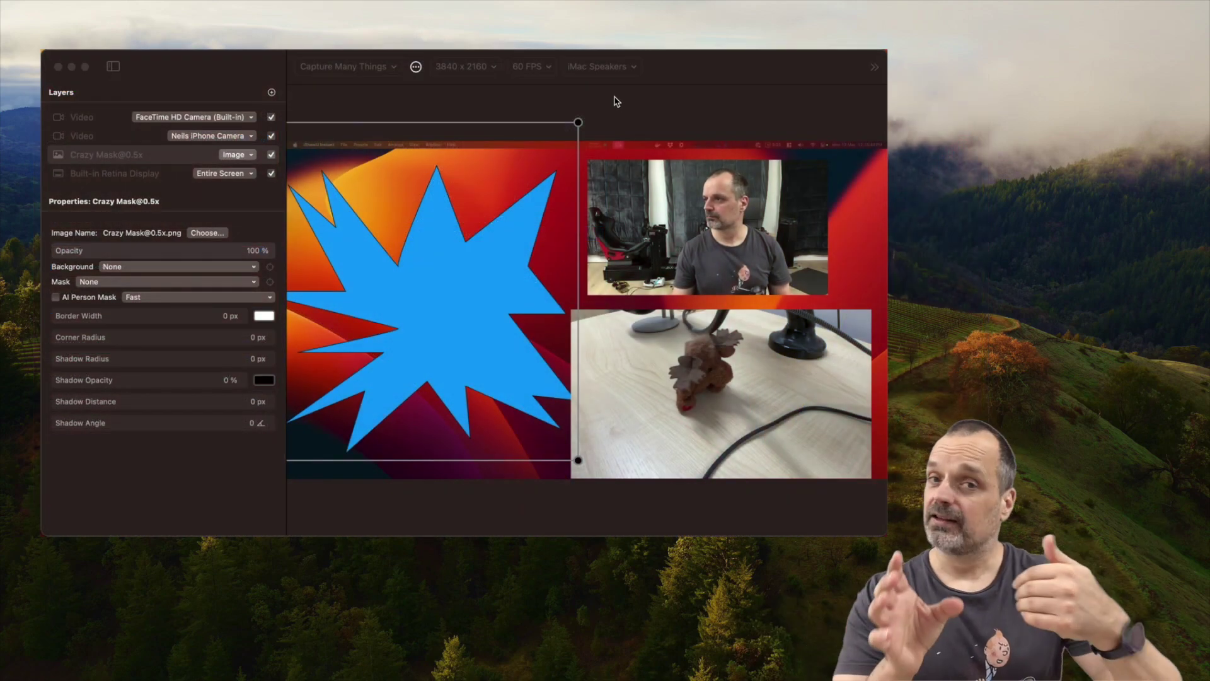
click(616, 101)
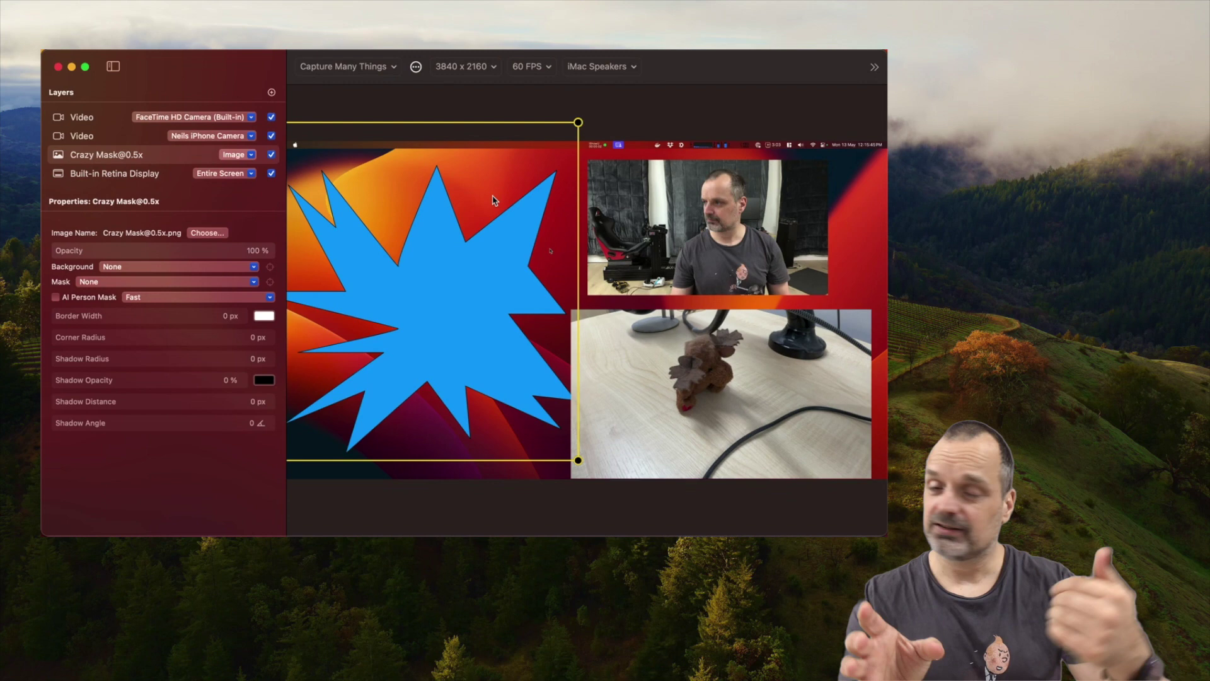
click(467, 68)
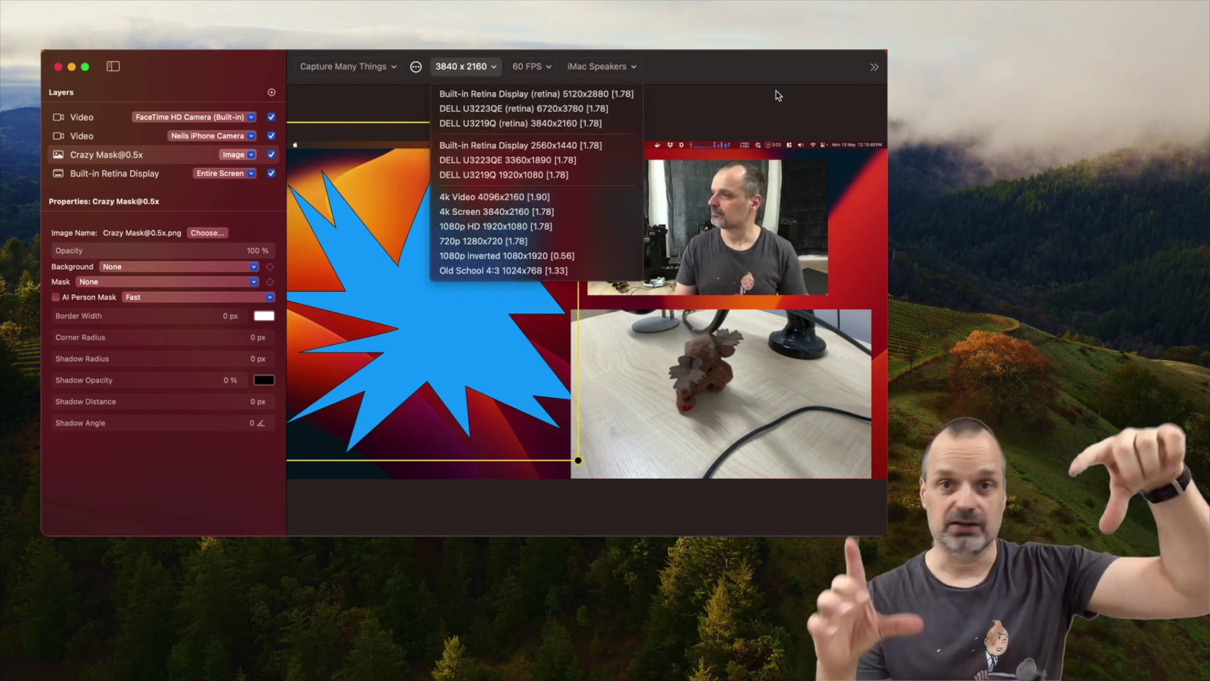
click(699, 96)
- Move the blue star mask down and right on the canvas, then select the iPhone and FaceTime camera layers
click(419, 292)
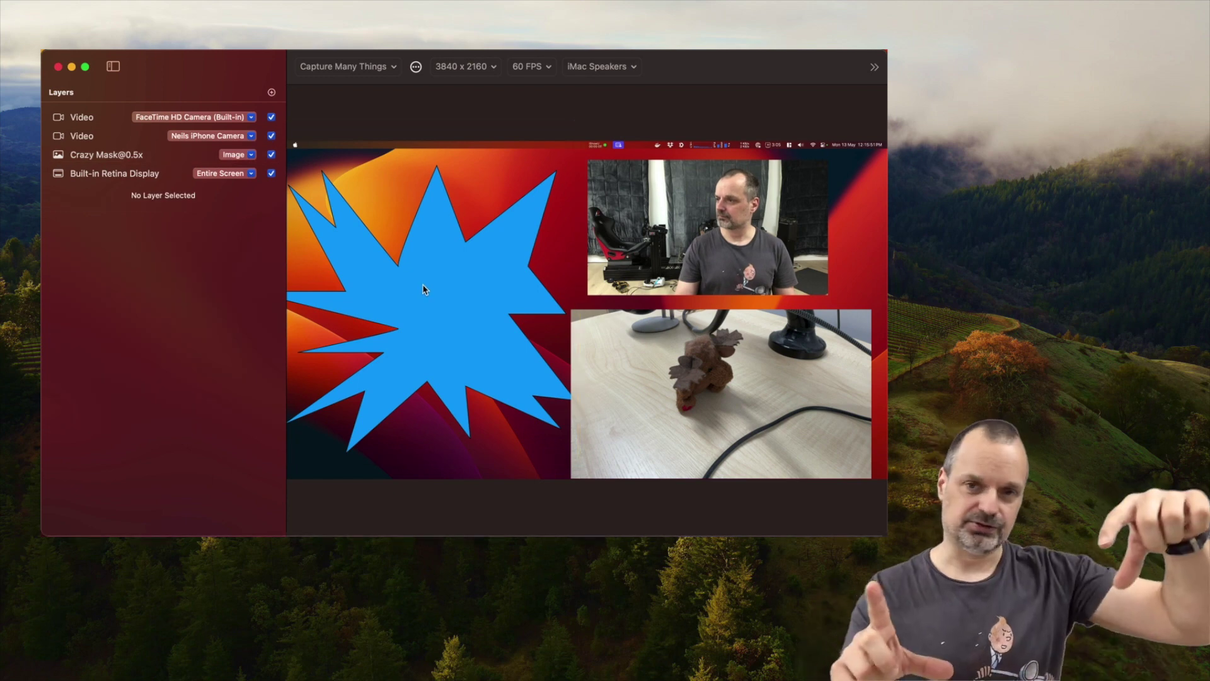
click(424, 281)
drag(424, 281, 366, 272)
click(679, 381)
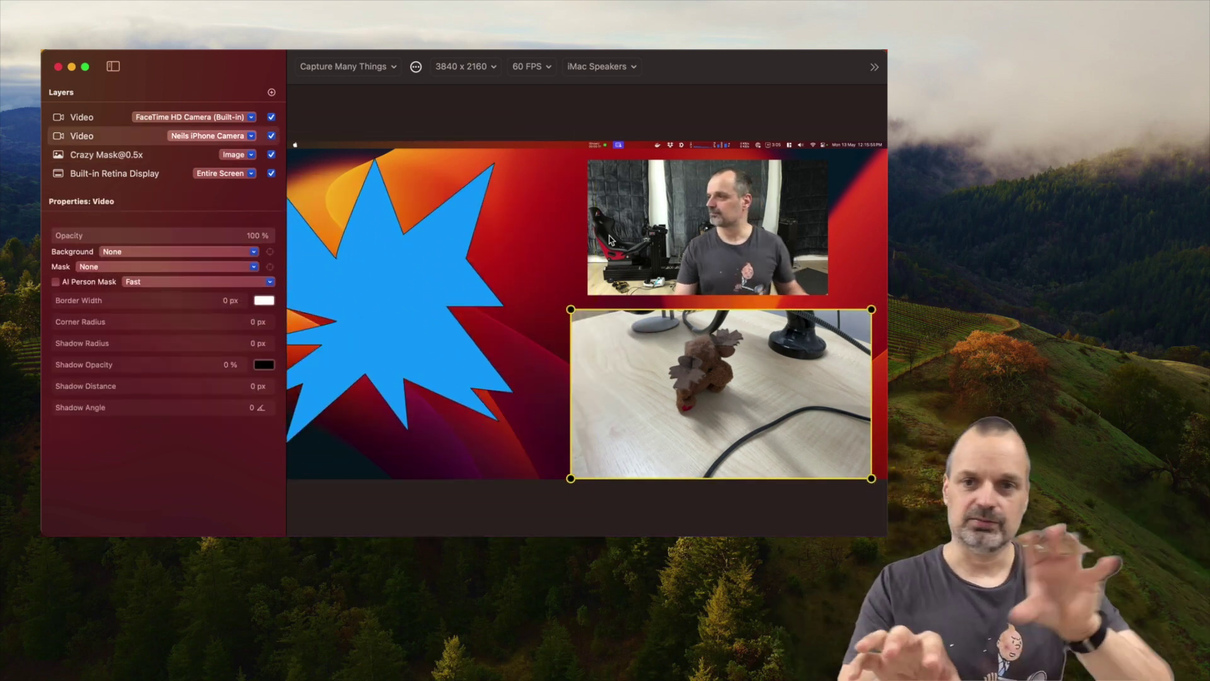
click(707, 227)
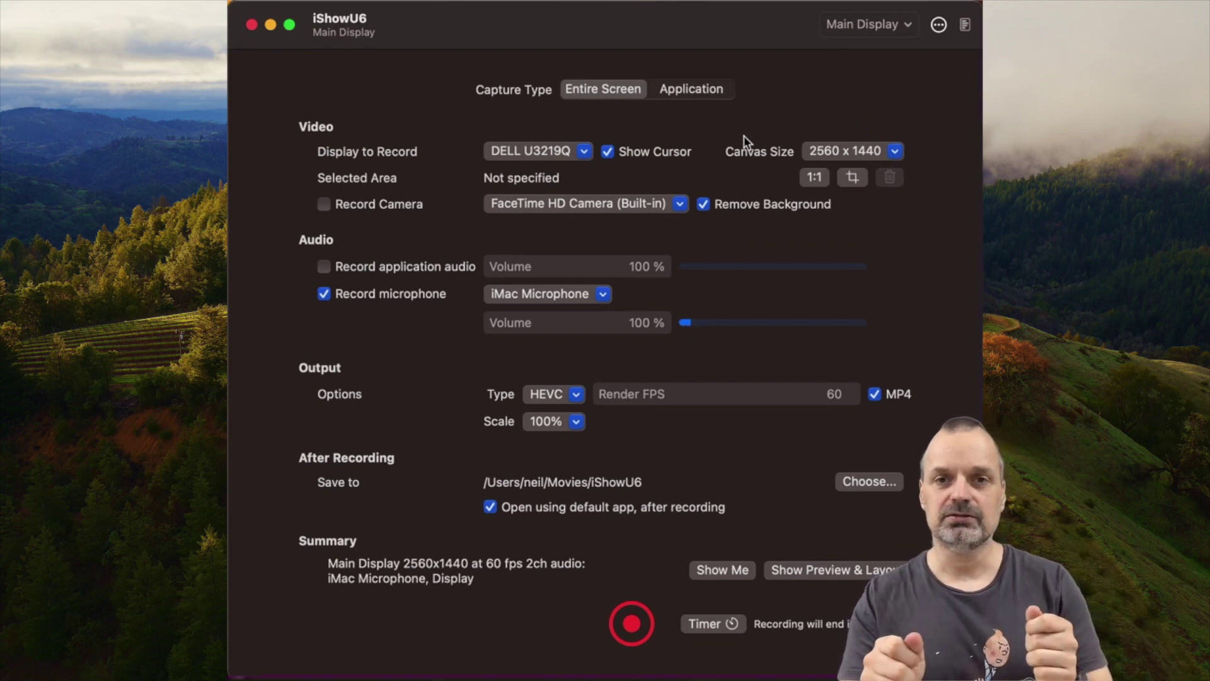
- Set an 801x481 capture area on the DELL U3219Q display, making the canvas 1600 x 962
click(857, 178)
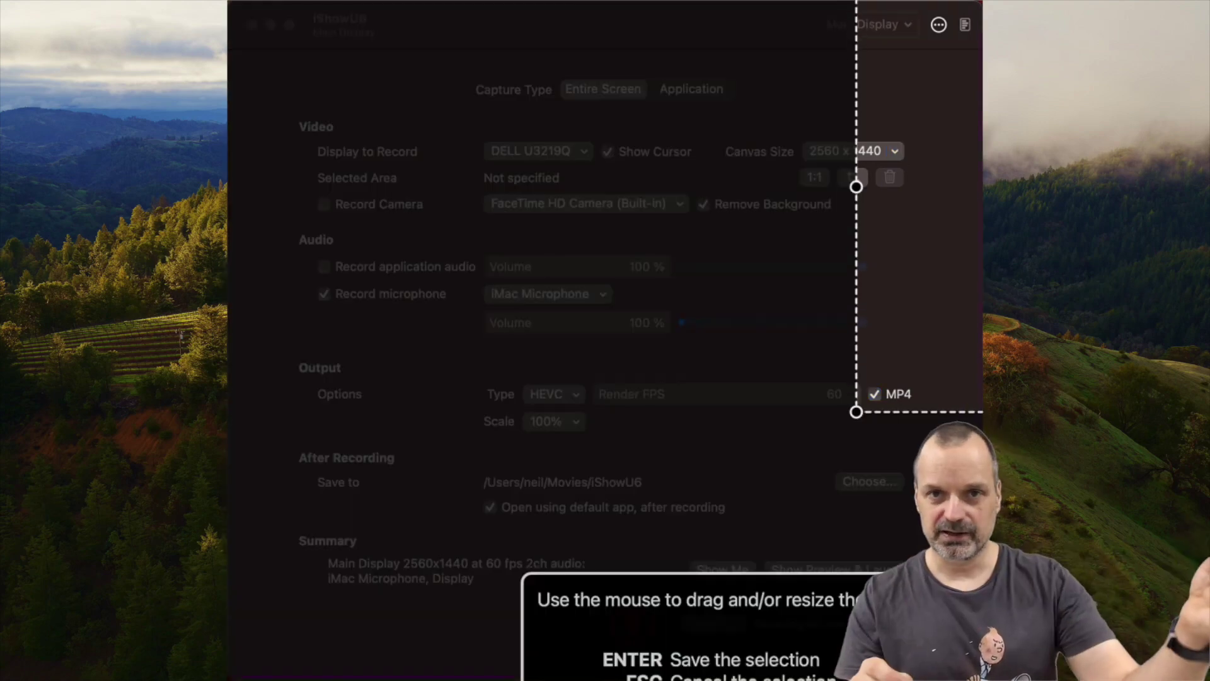
drag(856, 412, 894, 409)
key(Return)
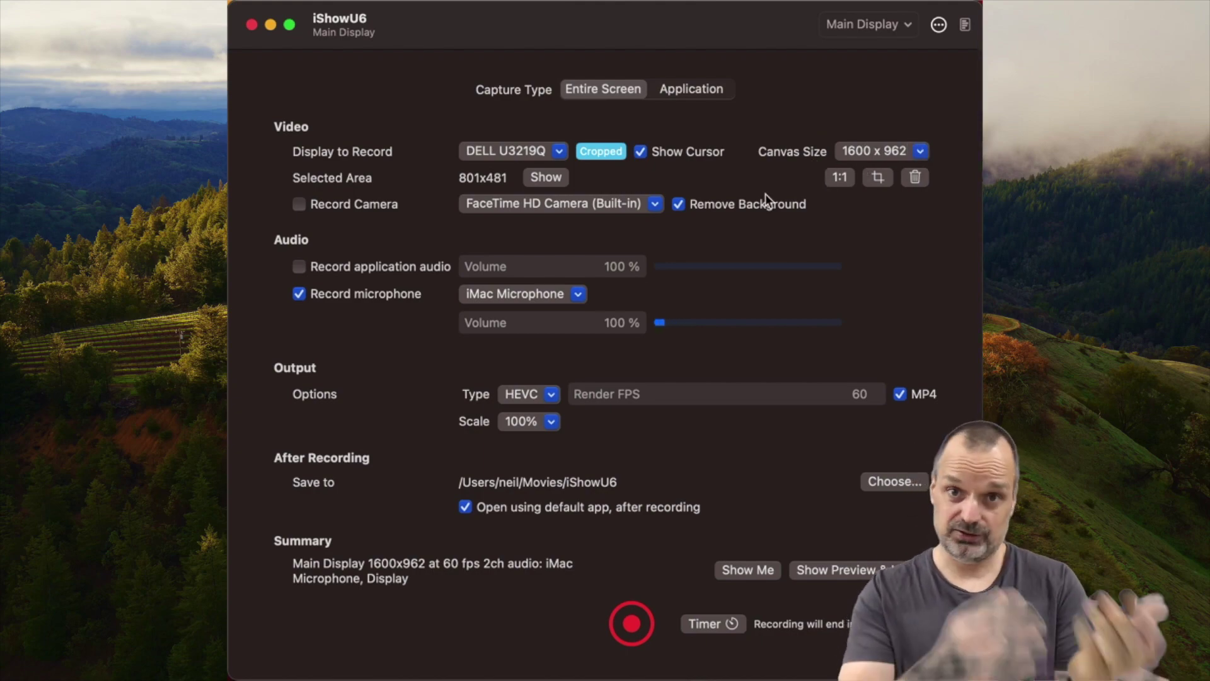
- Review the logo image, FaceTime webcam, iPhone camera and full-screen display layers in the Layers list
mouse_move(767, 200)
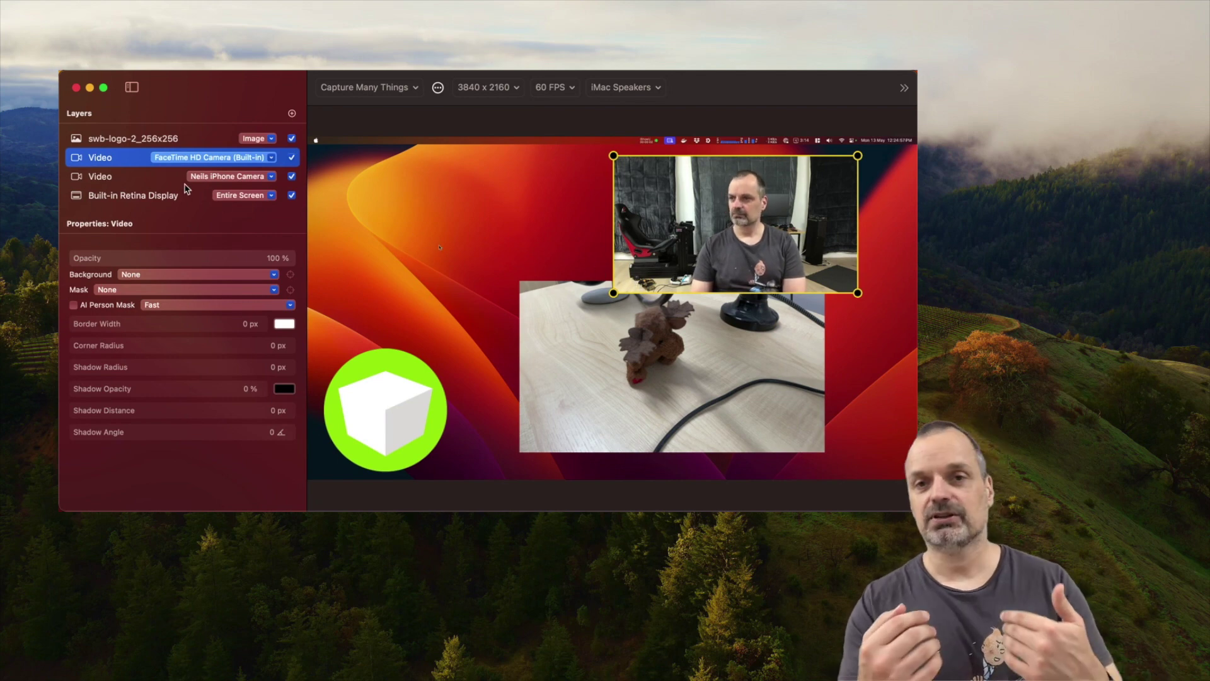
click(76, 139)
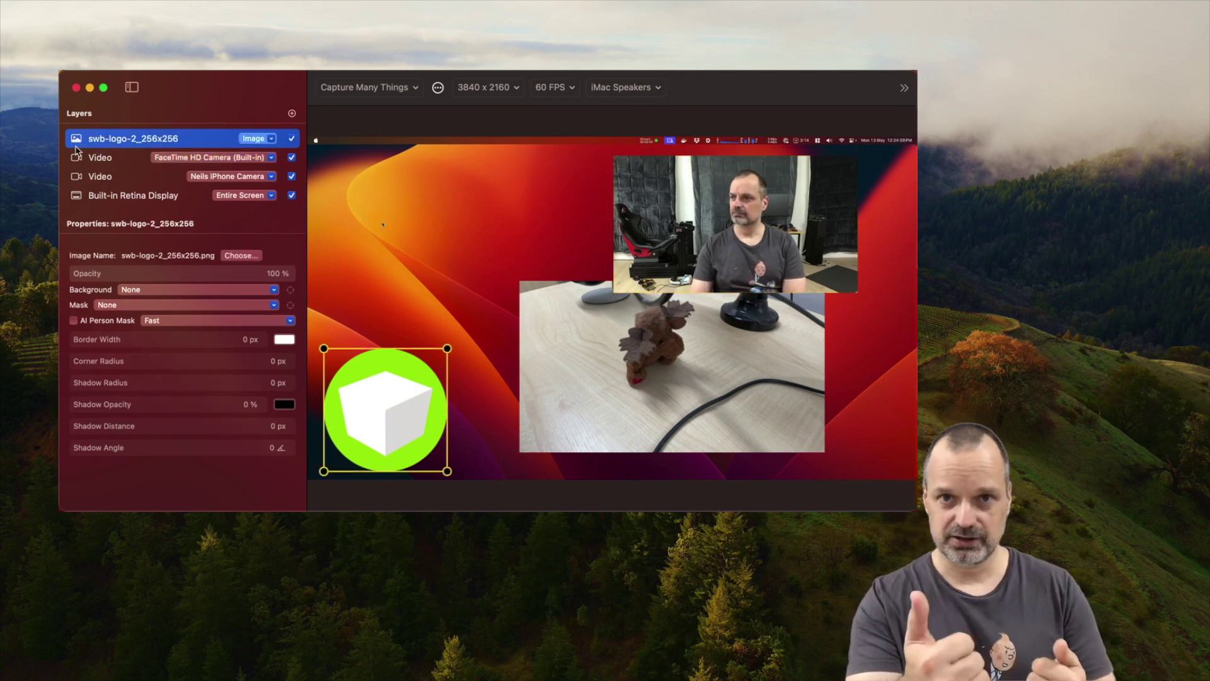
click(76, 160)
click(76, 178)
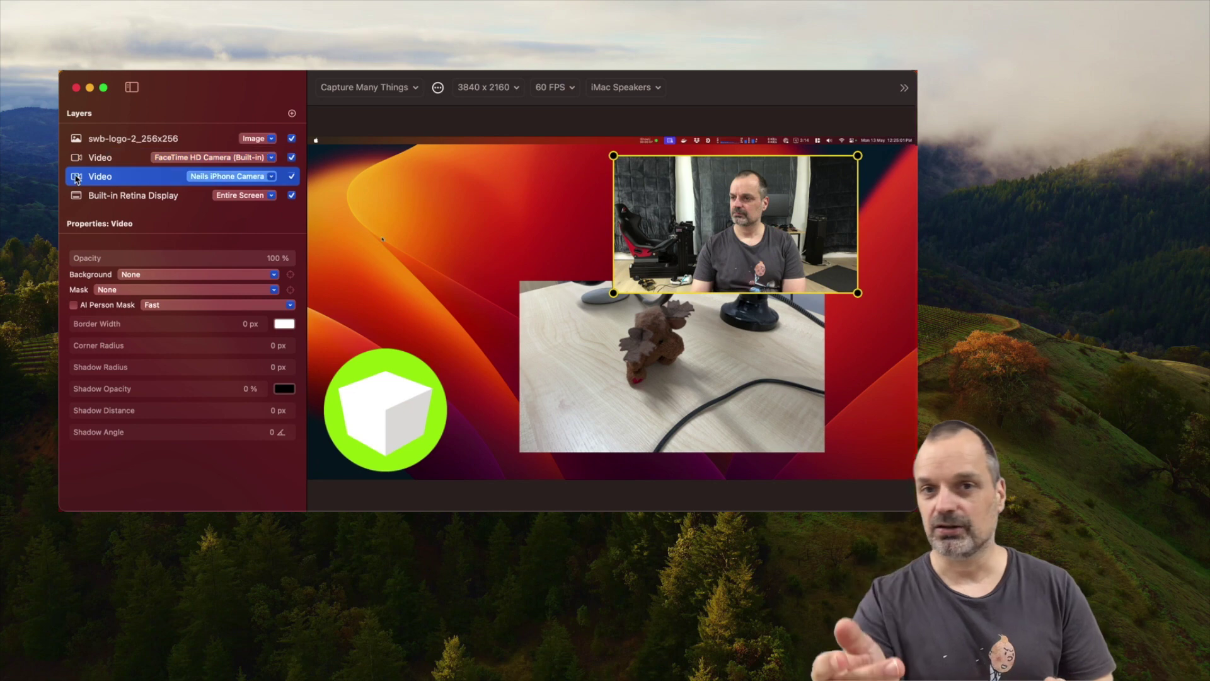
click(75, 196)
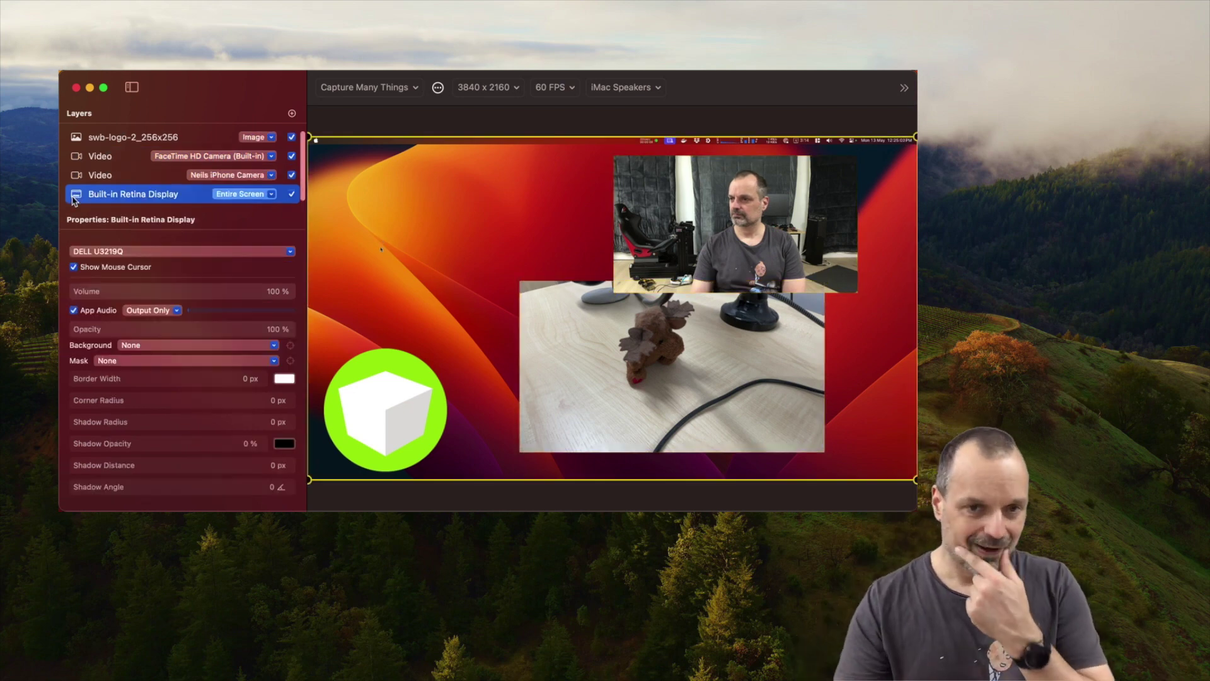
scroll(136, 176, up, 1)
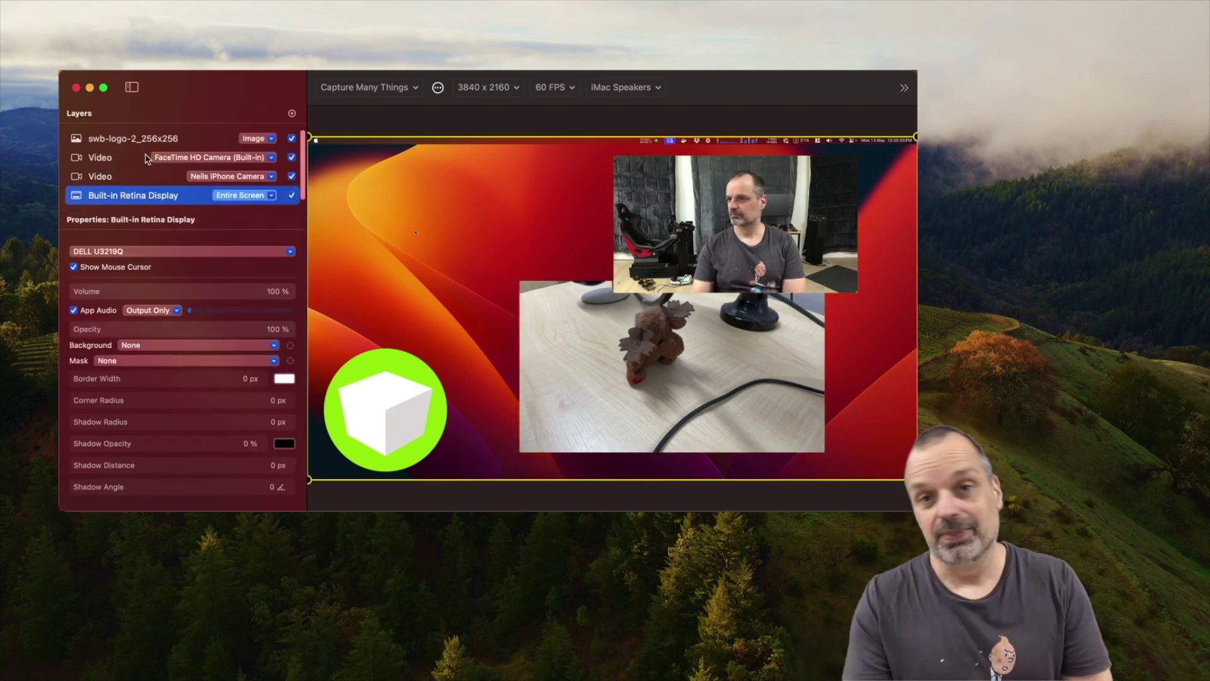
click(78, 158)
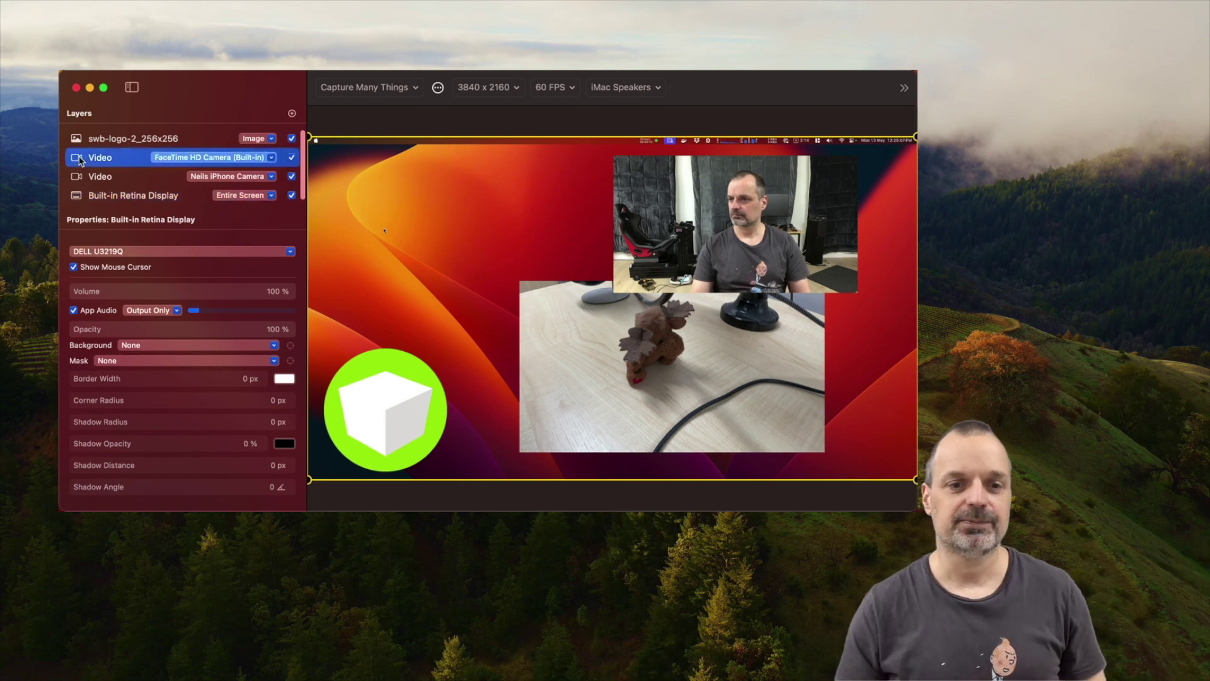